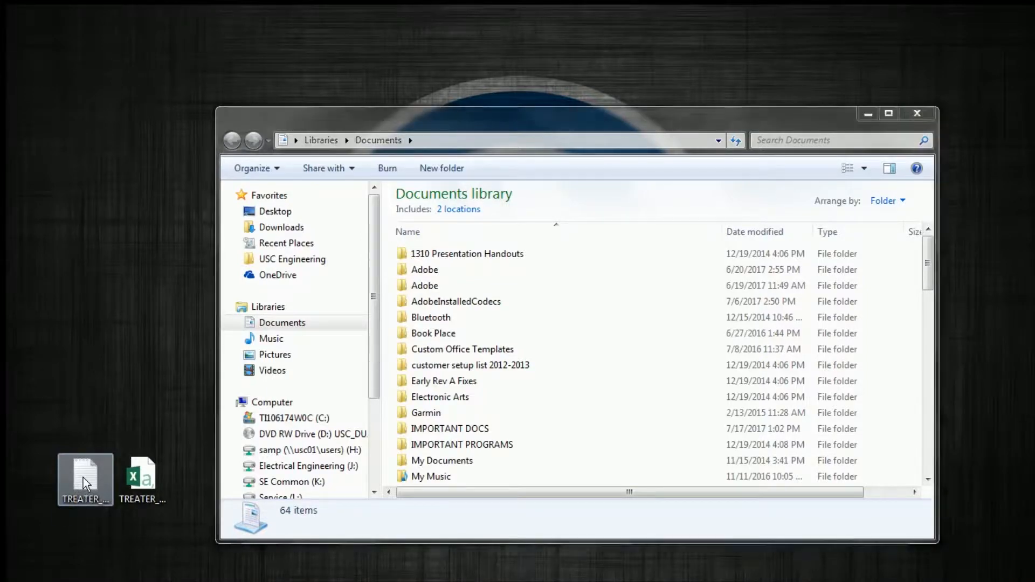
Open the TREATER_REPORTS text file from the desktop to view its raw contents, and close it.
double_click(83, 478)
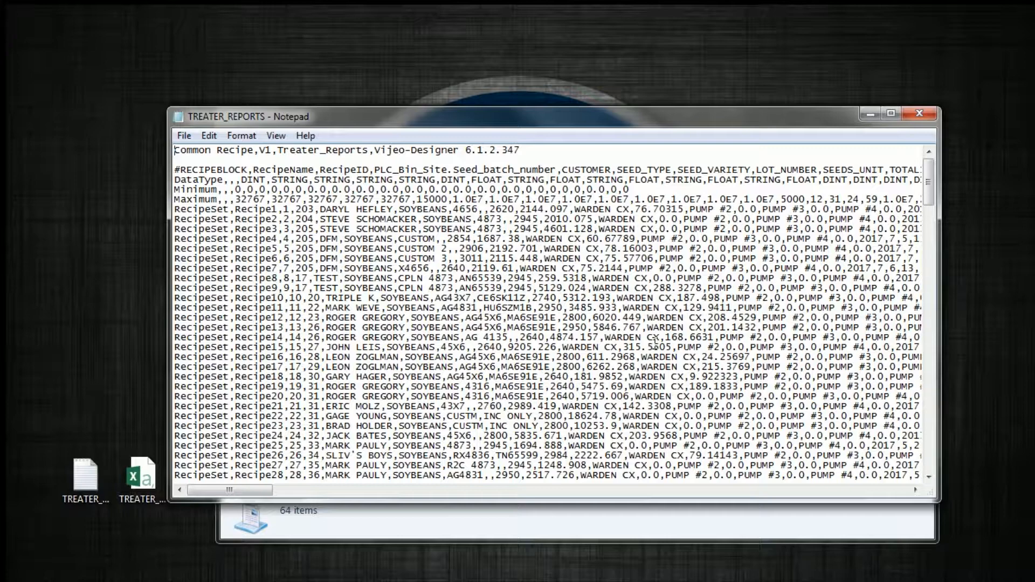
click(926, 118)
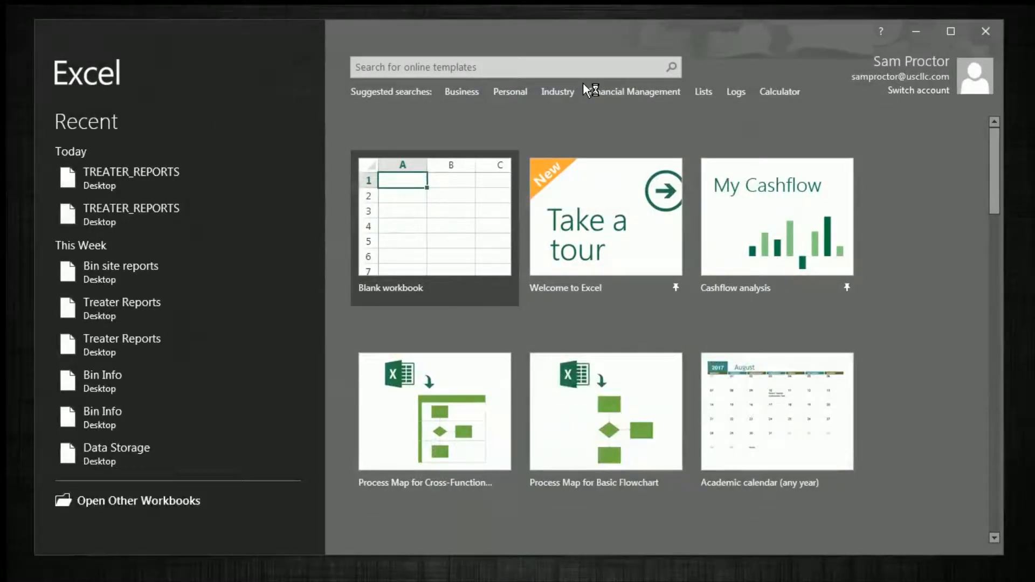
Create a blank workbook in Excel and browse to the Desktop folder for a file to open.
click(444, 257)
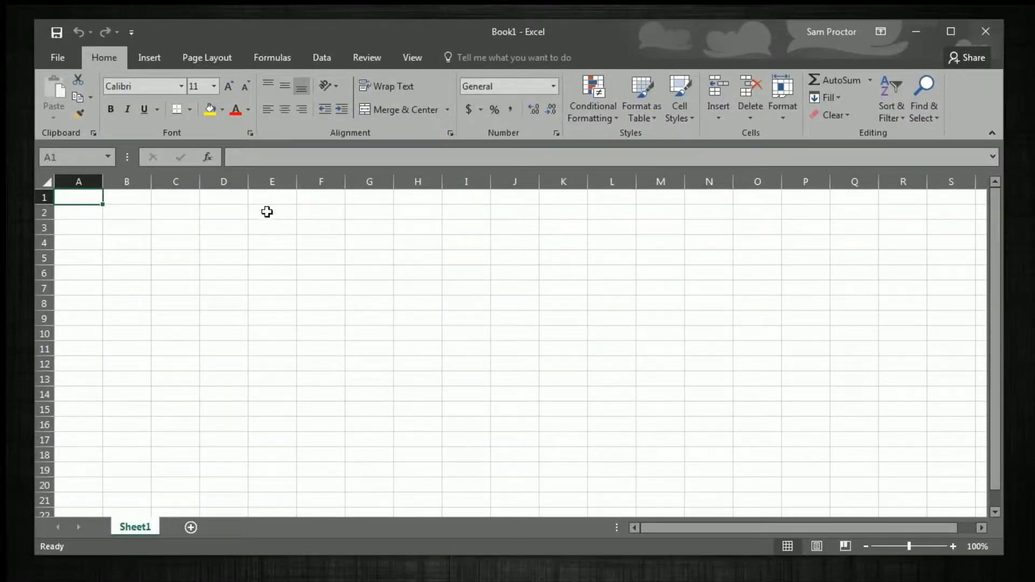
click(61, 54)
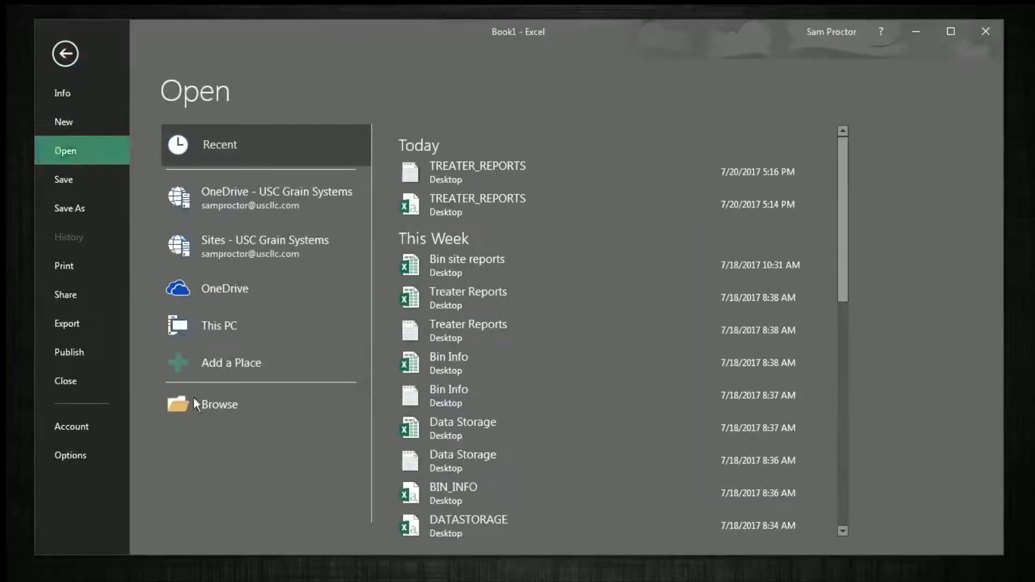
click(215, 408)
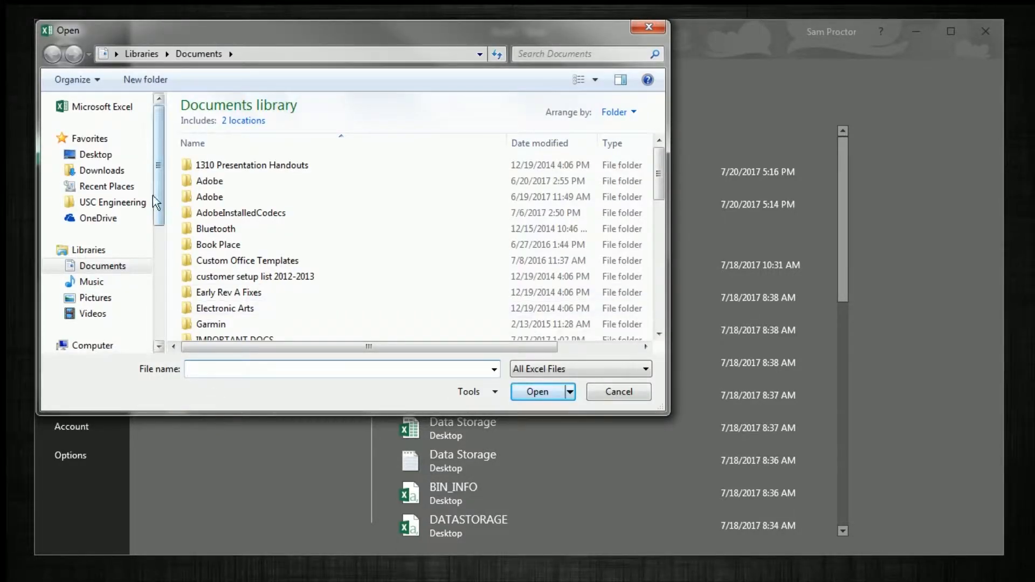
click(105, 155)
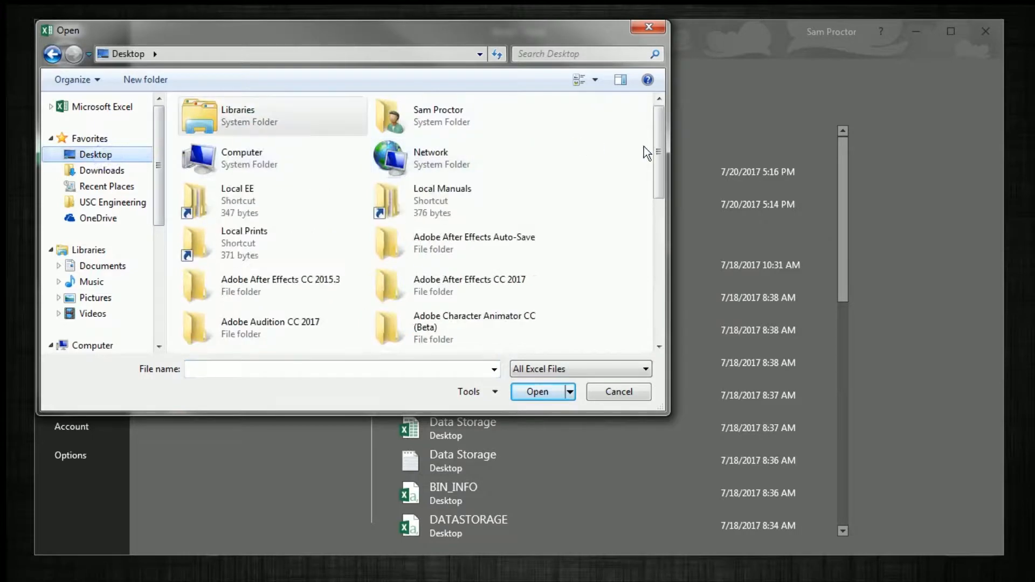
drag(661, 150, 651, 318)
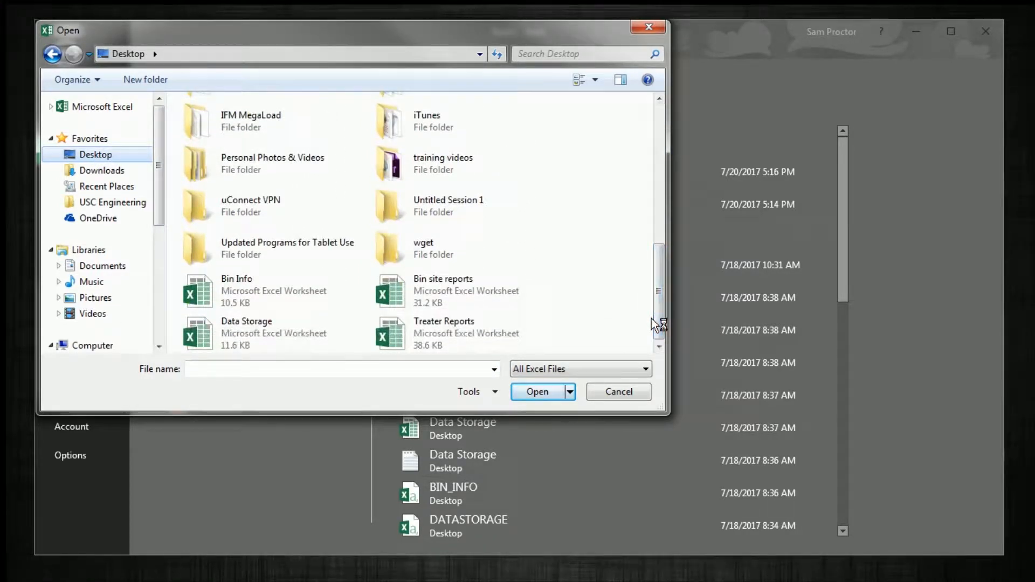
drag(659, 306, 659, 167)
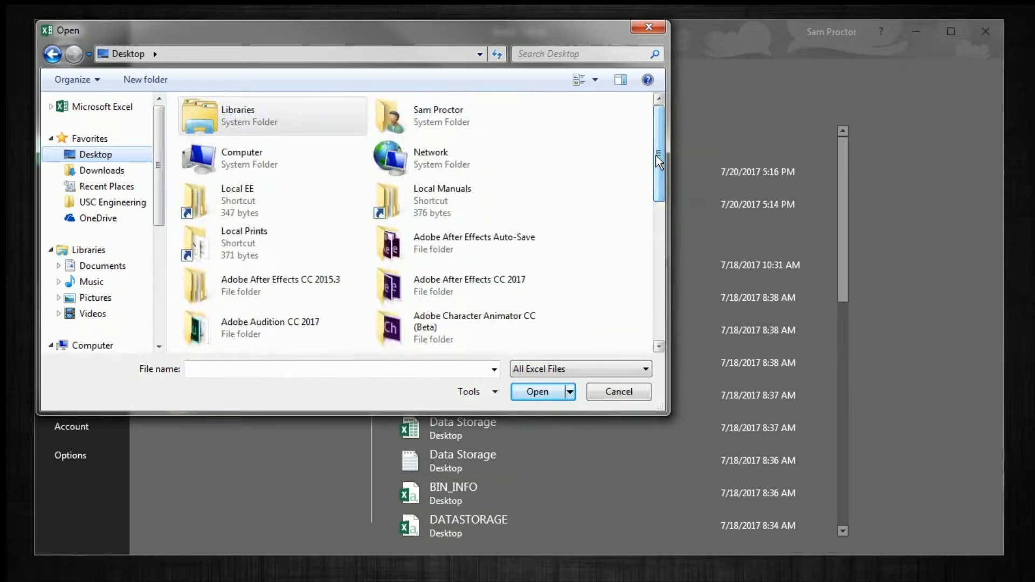
List all file types and open the TREATER_REPORTS text document from the Desktop folder.
click(549, 367)
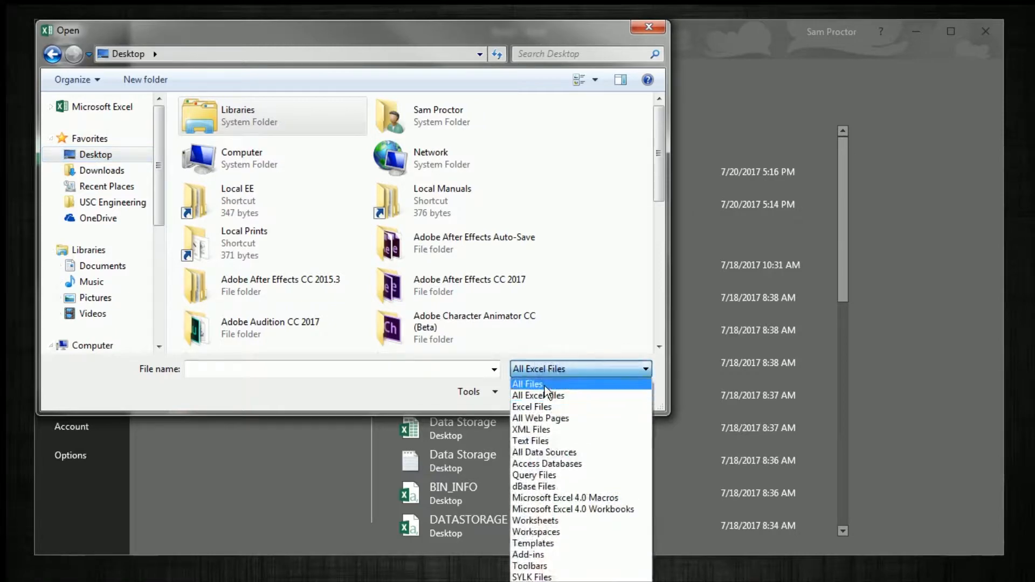
click(544, 384)
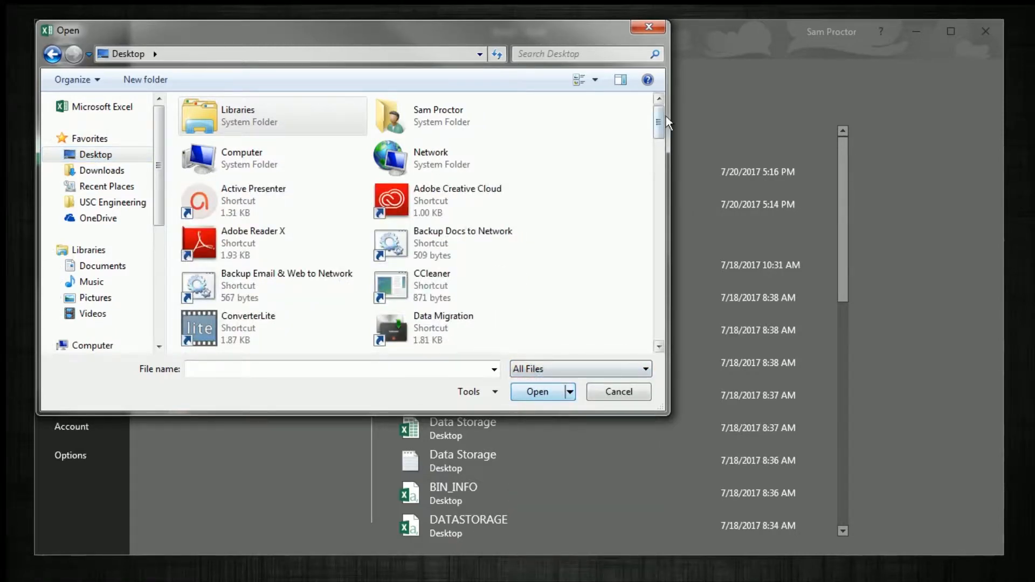
drag(659, 128, 651, 340)
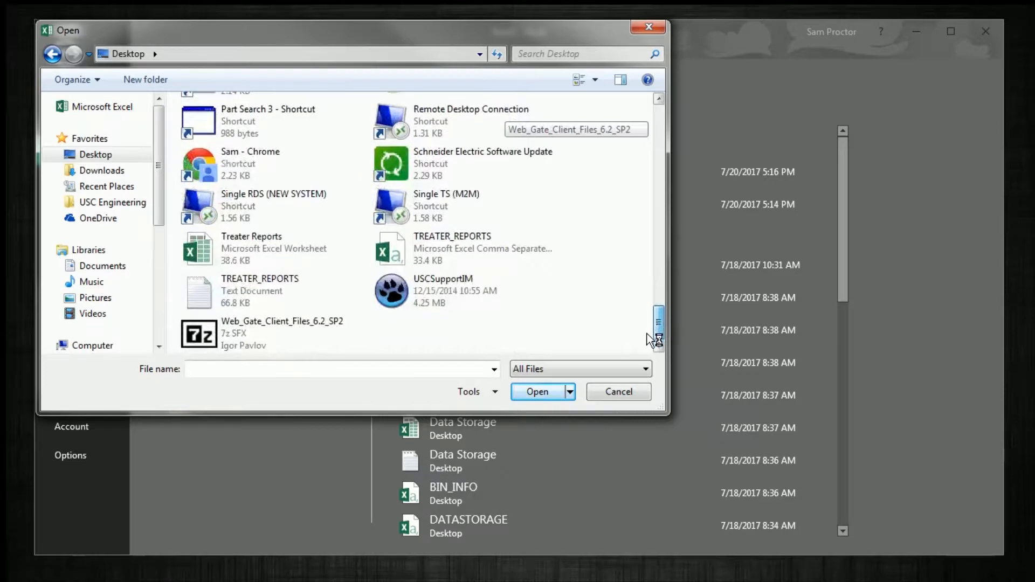
double_click(256, 303)
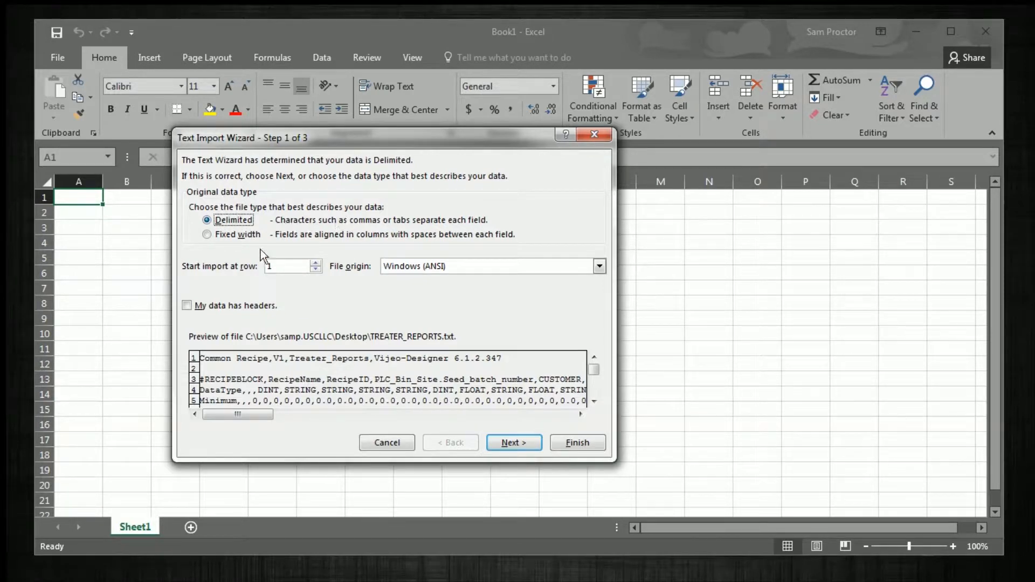
Import the text file as delimited data, using only the comma as delimiter and the General column format.
click(514, 444)
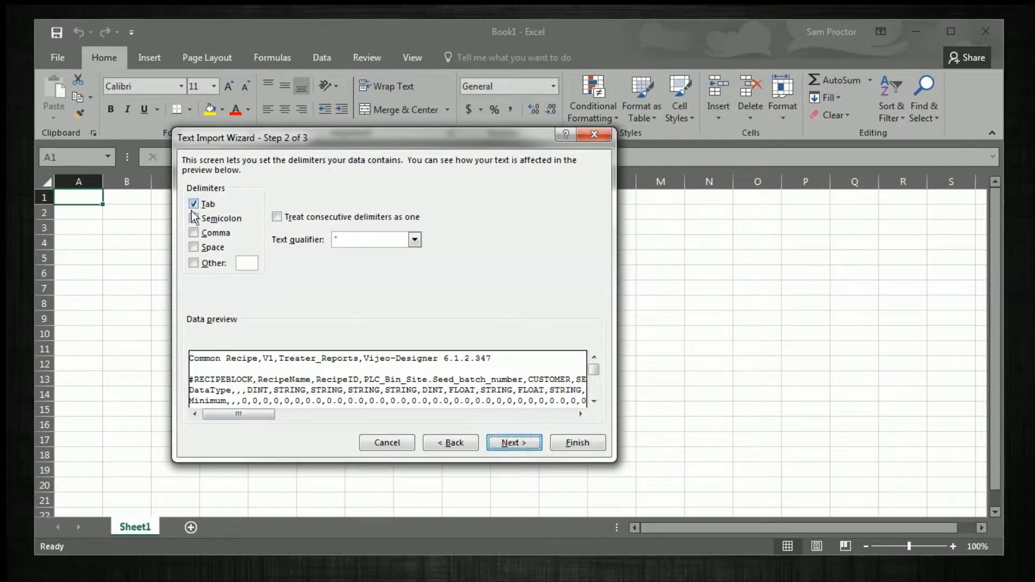
click(194, 203)
click(194, 232)
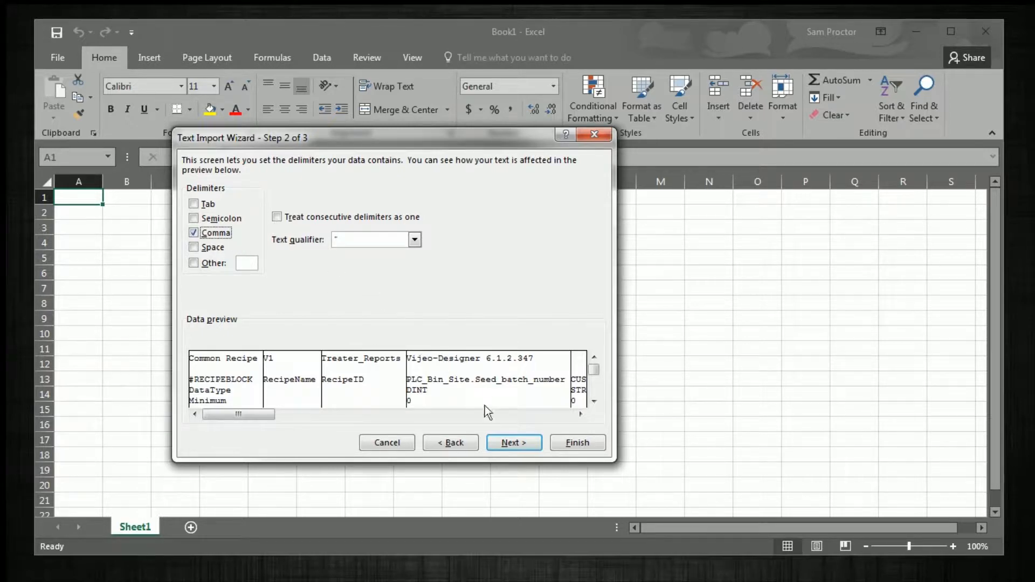
click(515, 444)
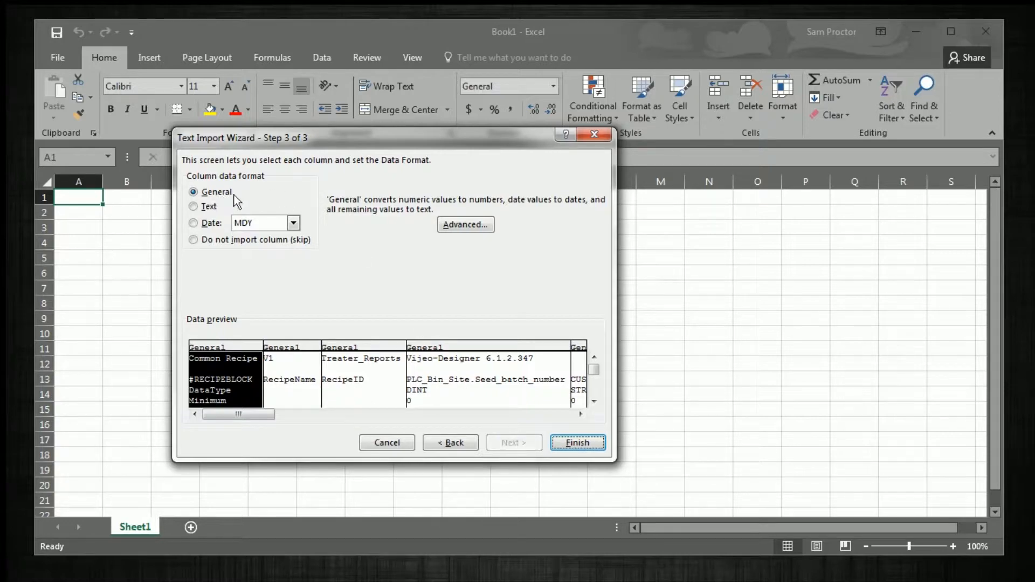
click(578, 444)
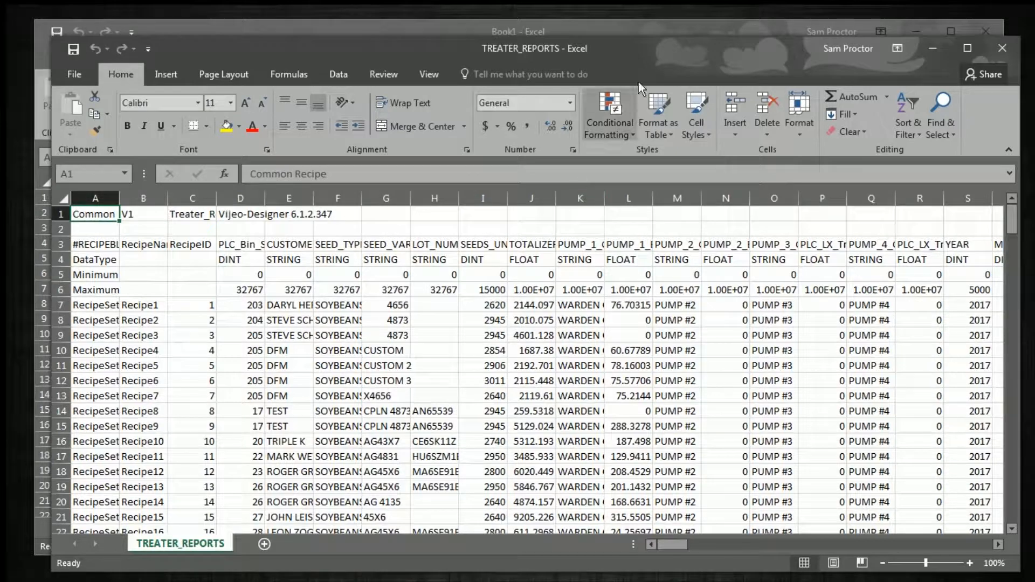
Review the imported recipe rows further down the sheet and close the open workbooks.
drag(646, 54, 635, 34)
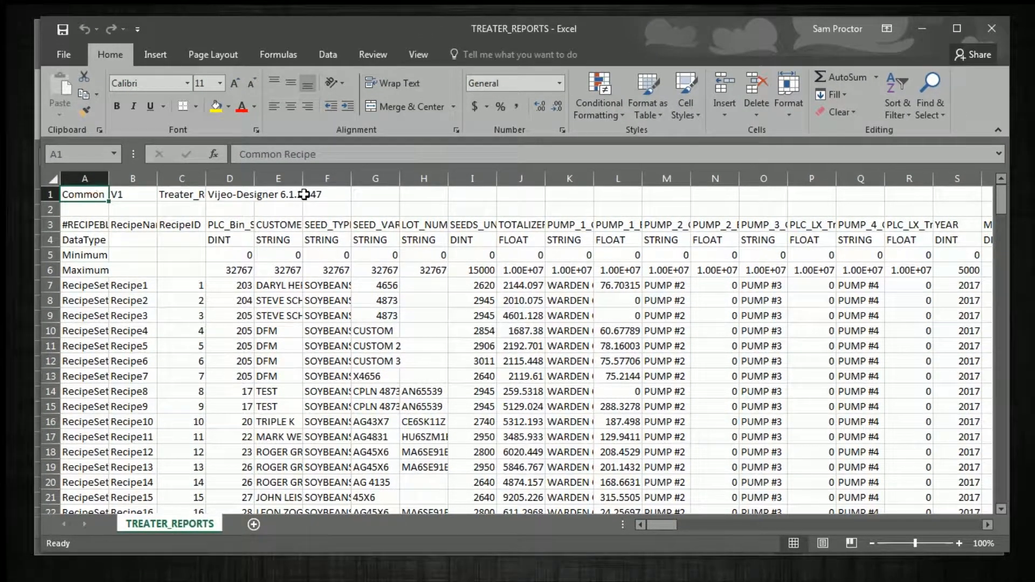
drag(997, 194, 1001, 210)
drag(1001, 204, 1002, 322)
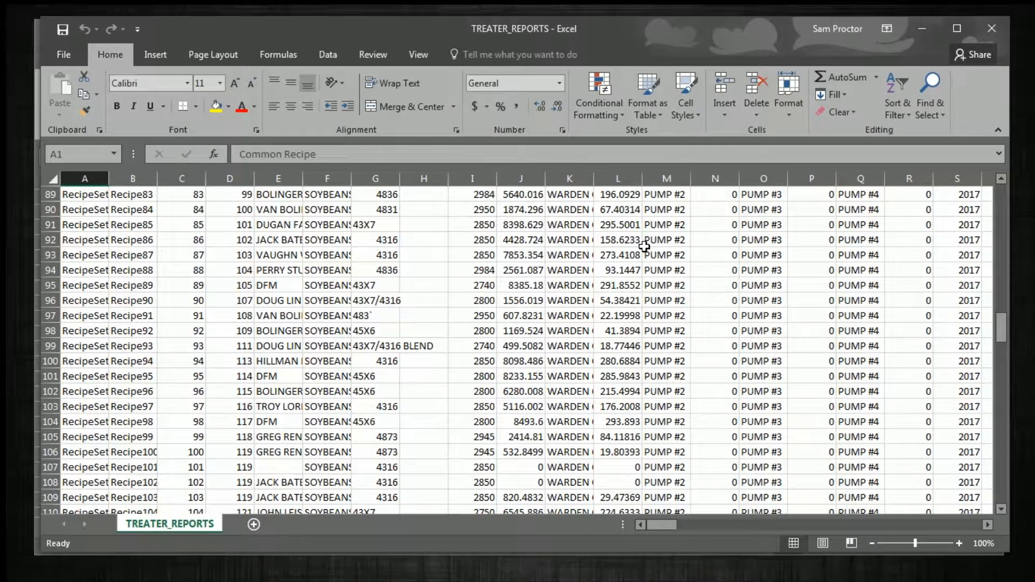
click(996, 27)
click(994, 31)
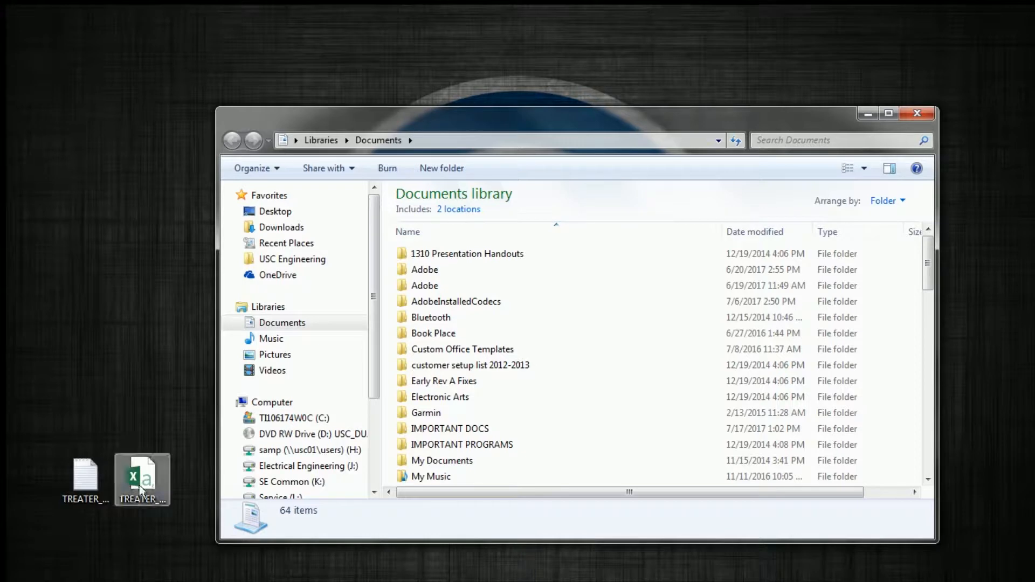
Open the TREATER_REPORTS CSV file from the desktop and examine the unsplit record in cell A13.
click(141, 481)
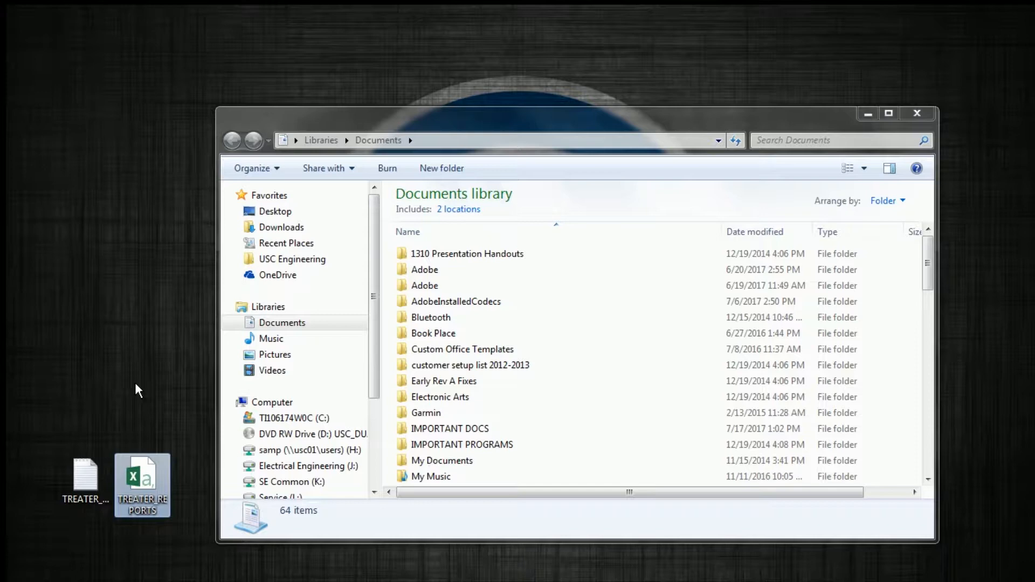
double_click(143, 482)
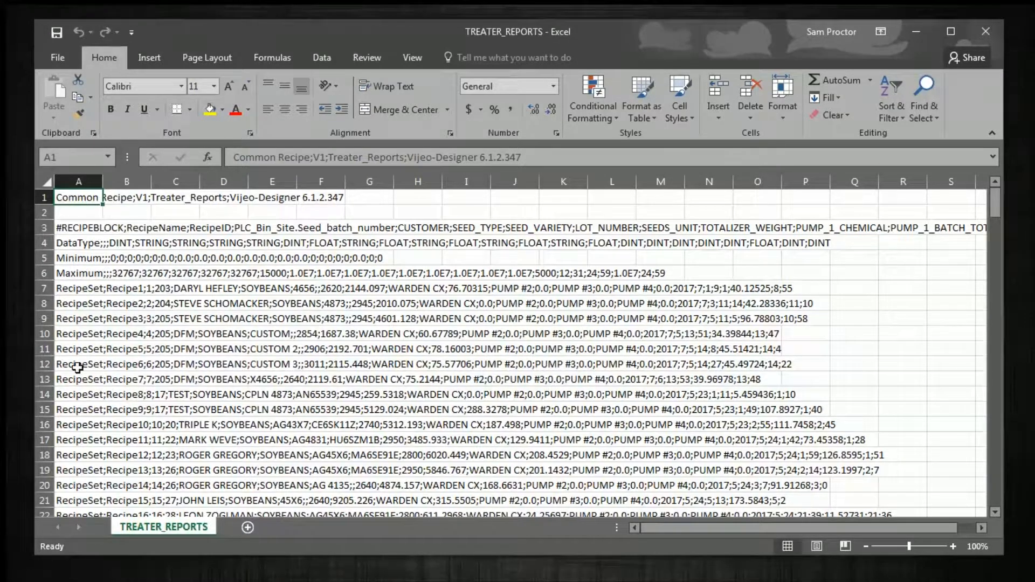
click(95, 382)
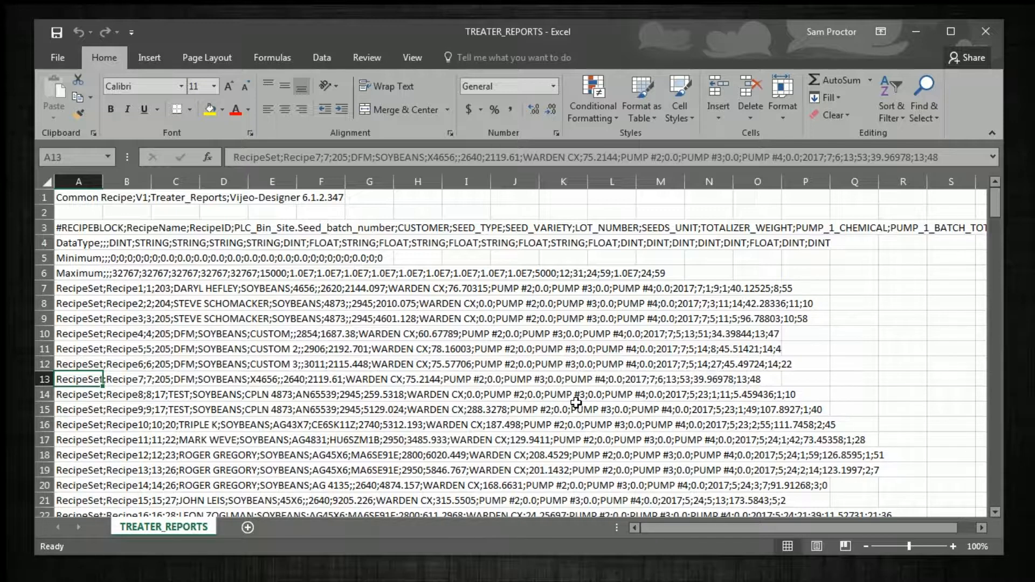
Split column A with Text to Columns as delimited data, using only the semicolon as delimiter and the General column format.
click(81, 183)
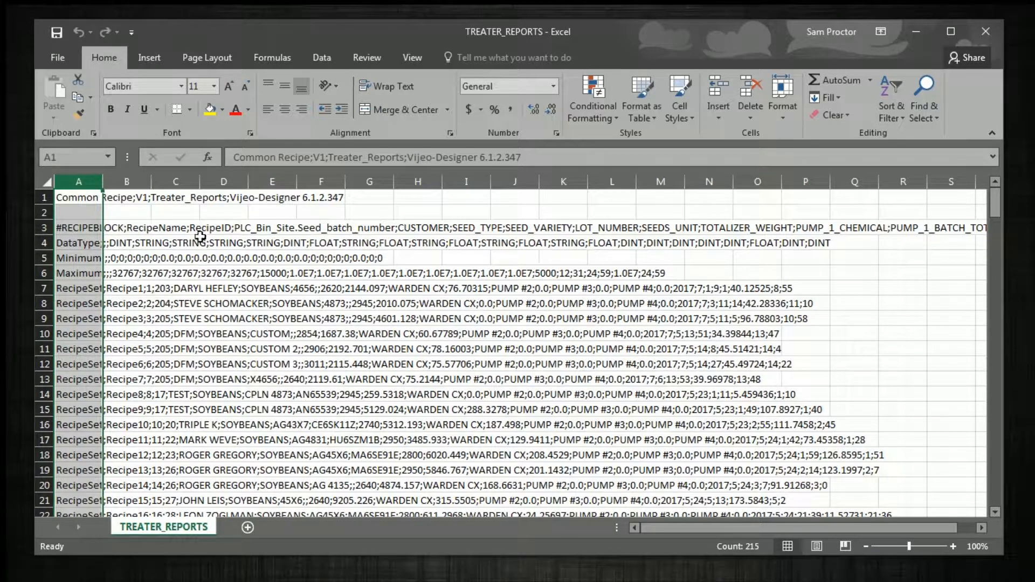
click(324, 57)
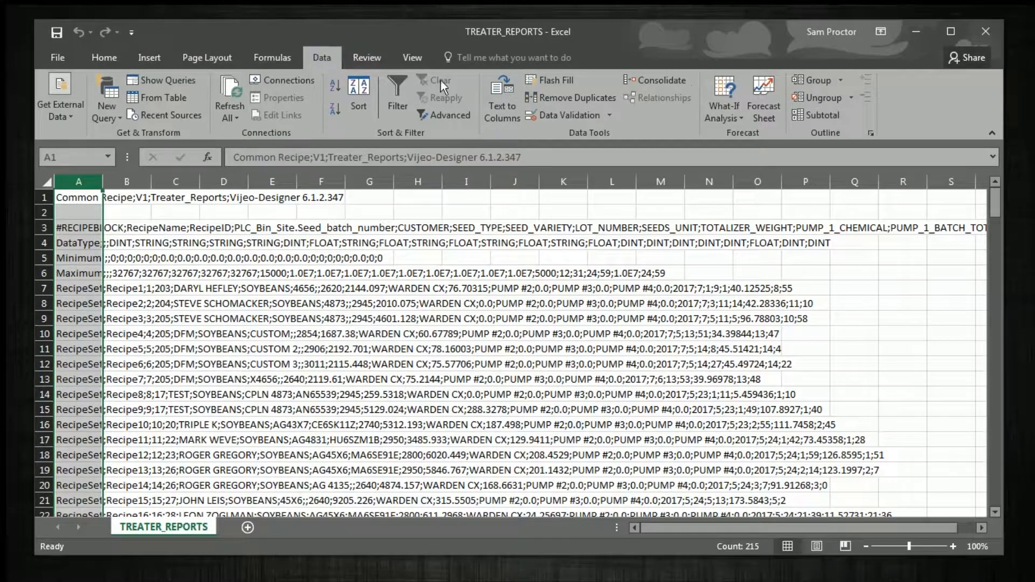
click(495, 120)
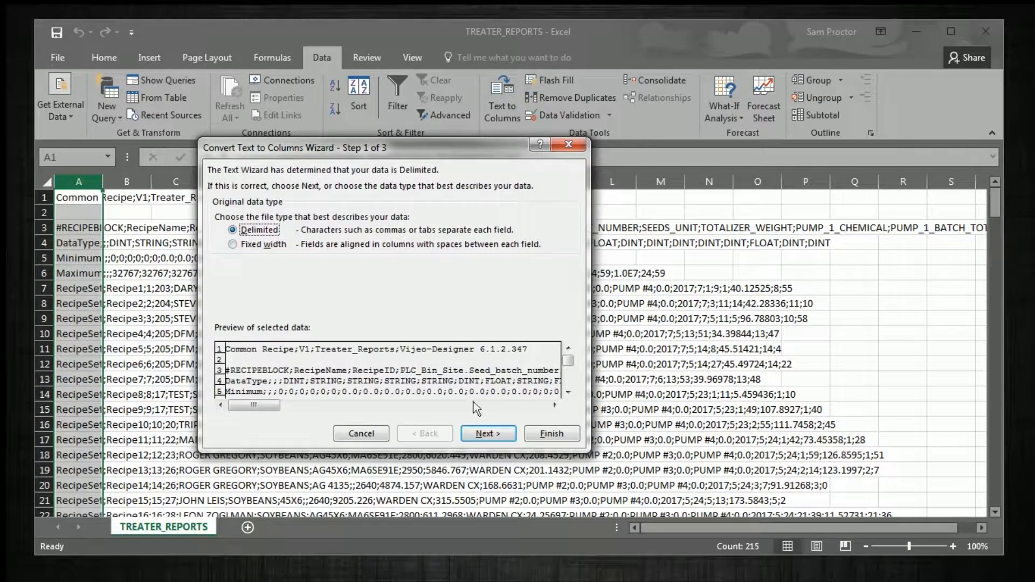
click(490, 434)
click(220, 214)
click(220, 243)
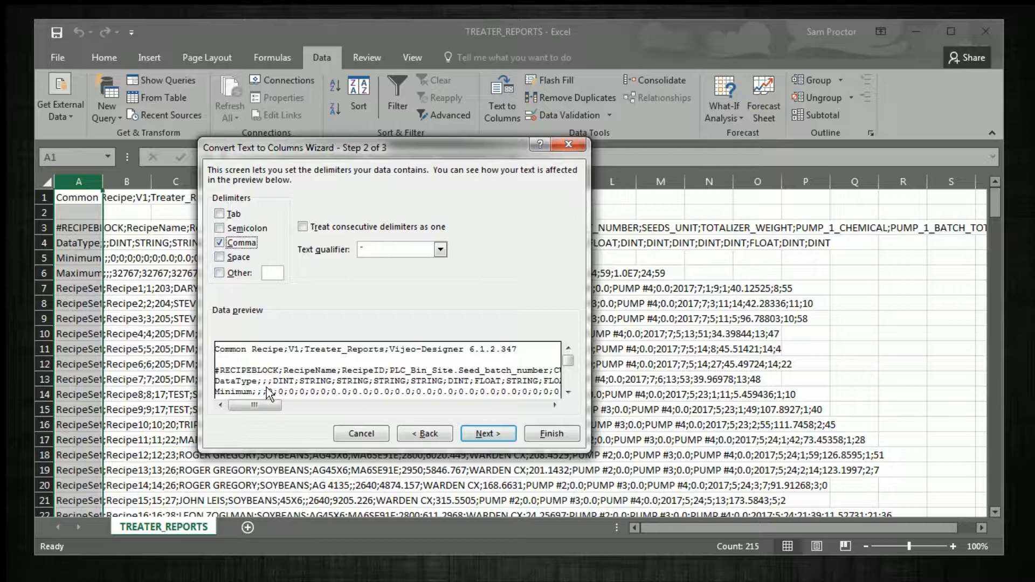
click(219, 242)
click(220, 230)
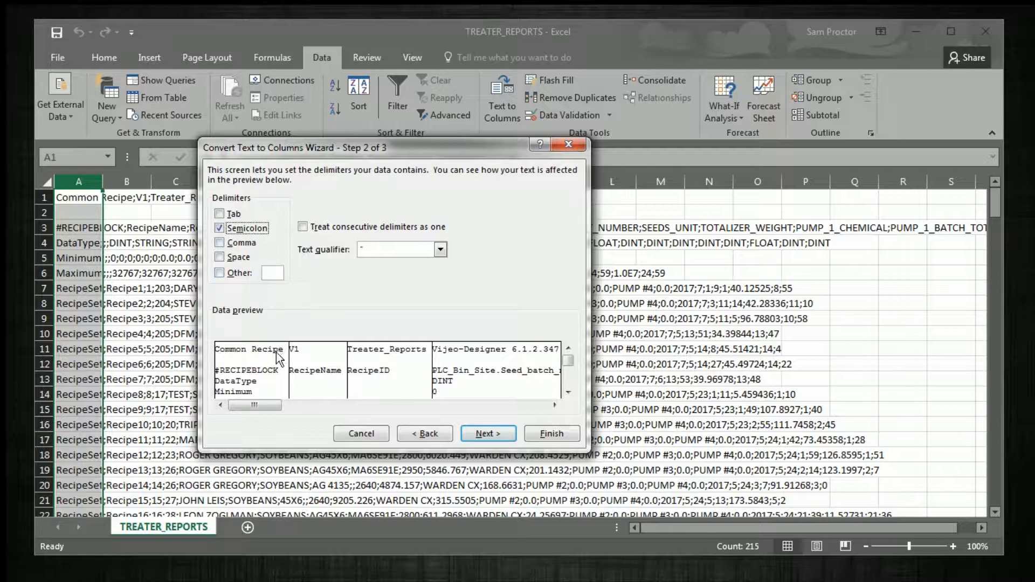
drag(258, 408, 308, 408)
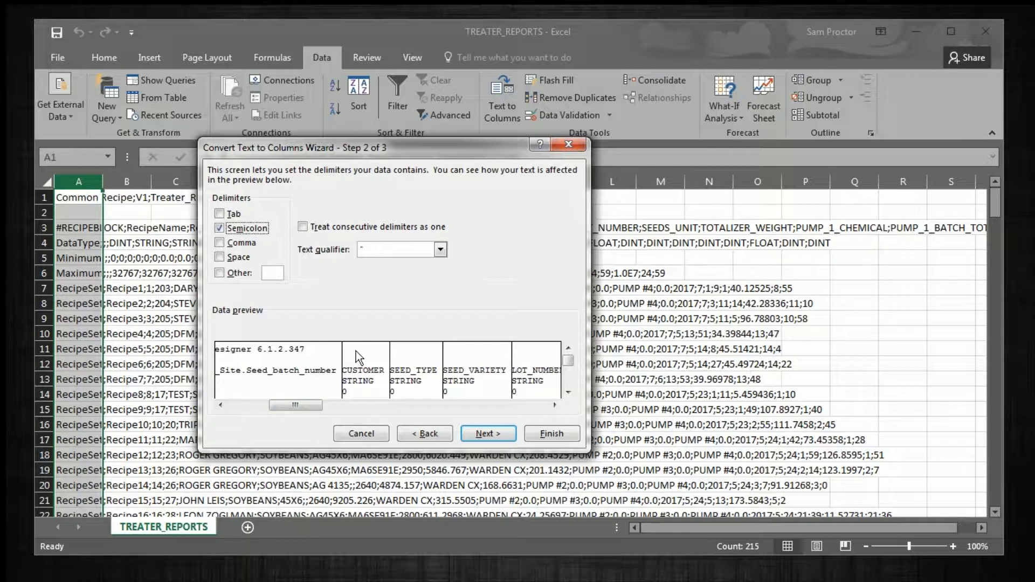
click(488, 434)
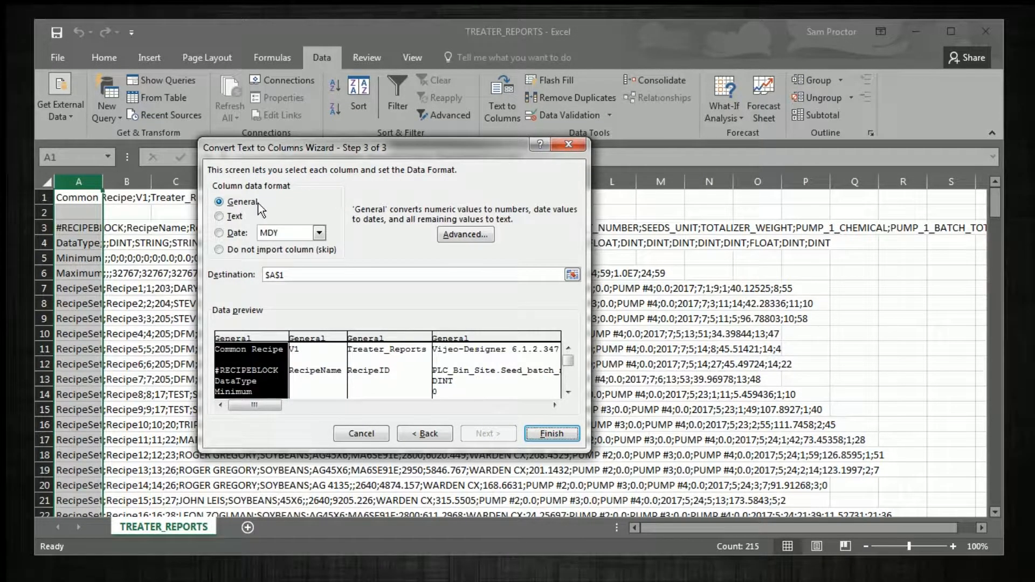
click(548, 434)
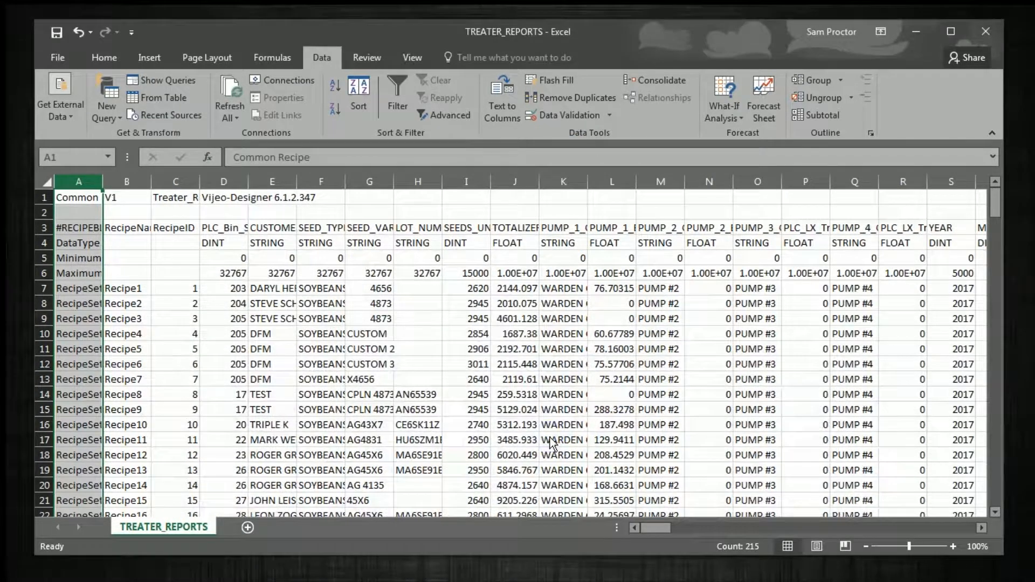
mouse_move(994, 205)
mouse_down()
mouse_move(1001, 321)
mouse_move(993, 205)
mouse_up()
click(984, 36)
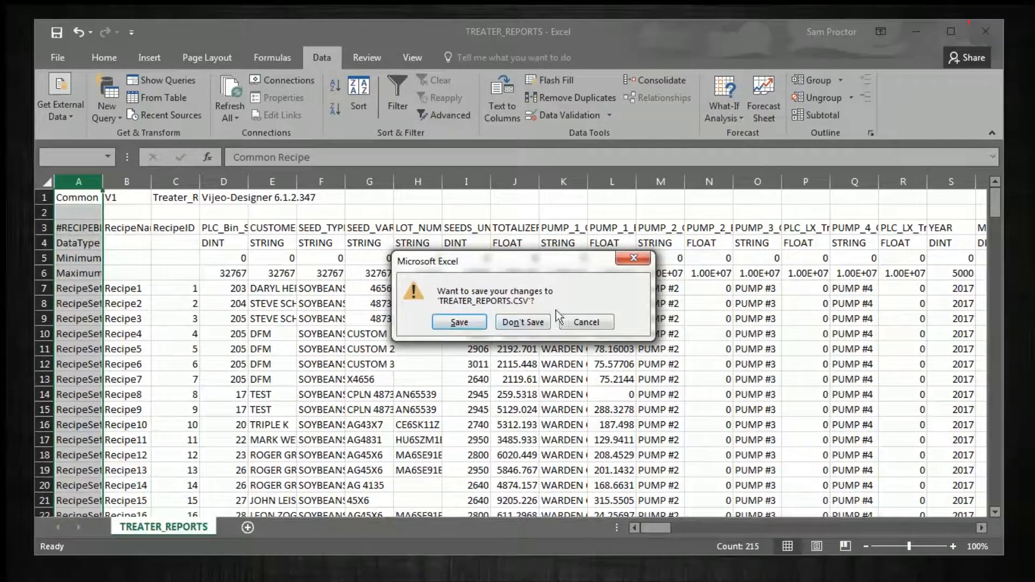
click(586, 322)
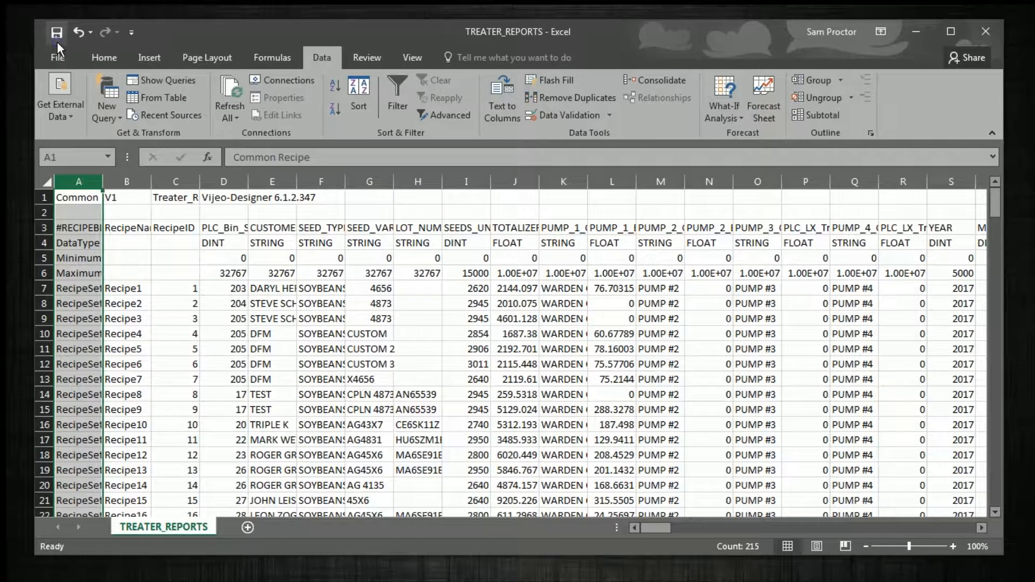
Close the workbook, saving its changes to the Desktop as Unicode Text named "Treater reports 2" and keeping that format.
click(993, 31)
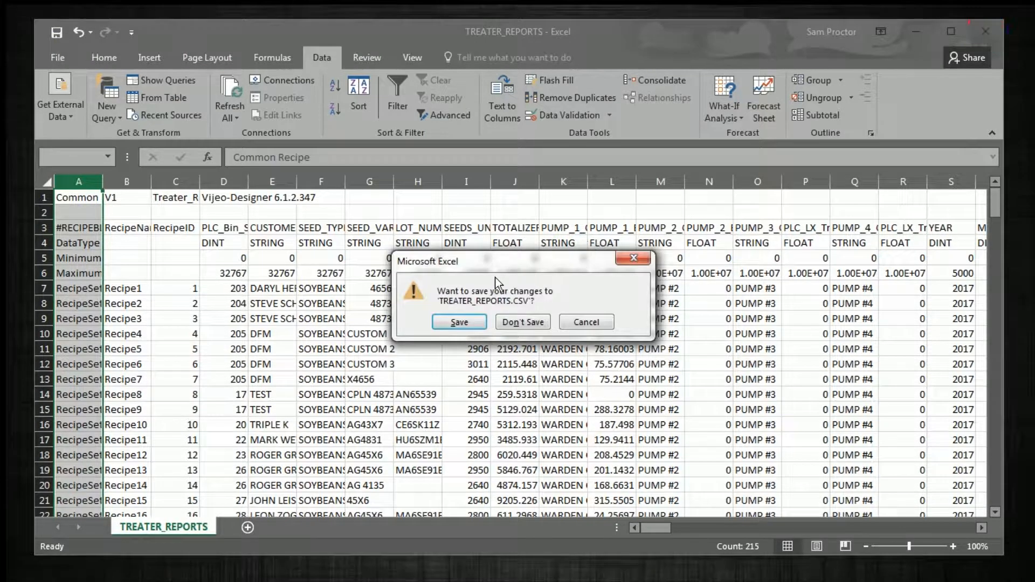
click(460, 322)
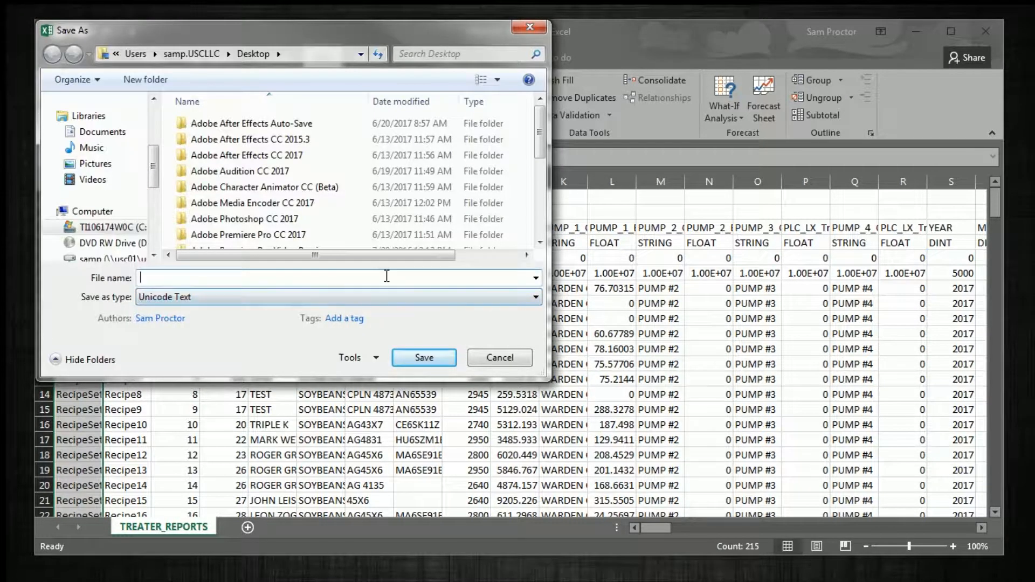
text(Treater)
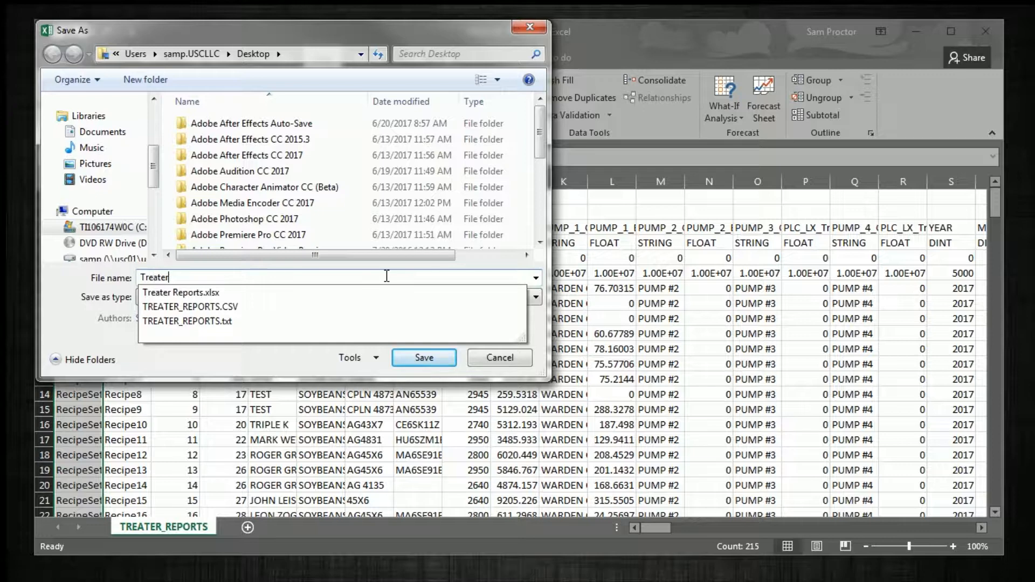
text( reports 2)
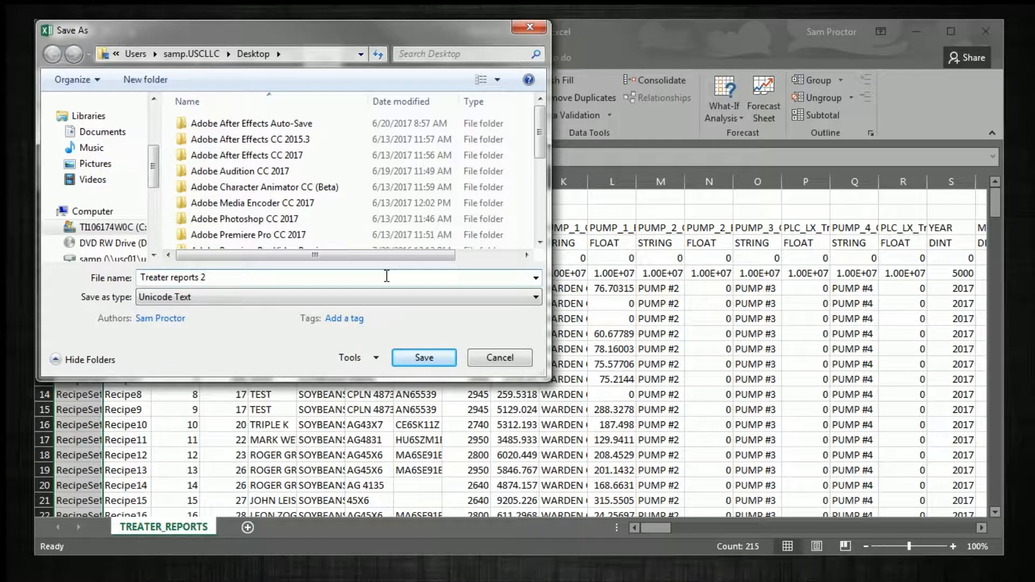
key(Return)
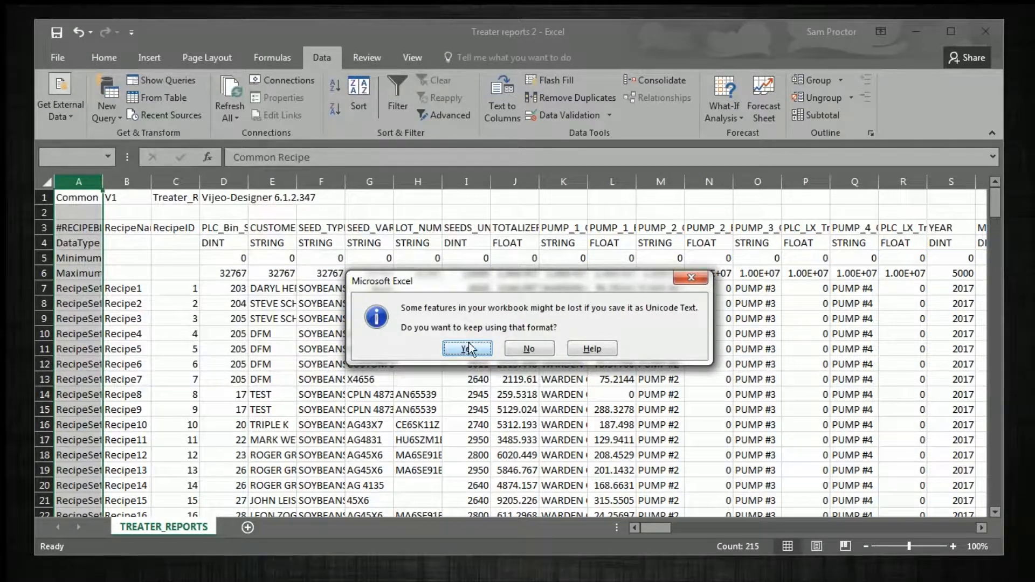
click(476, 351)
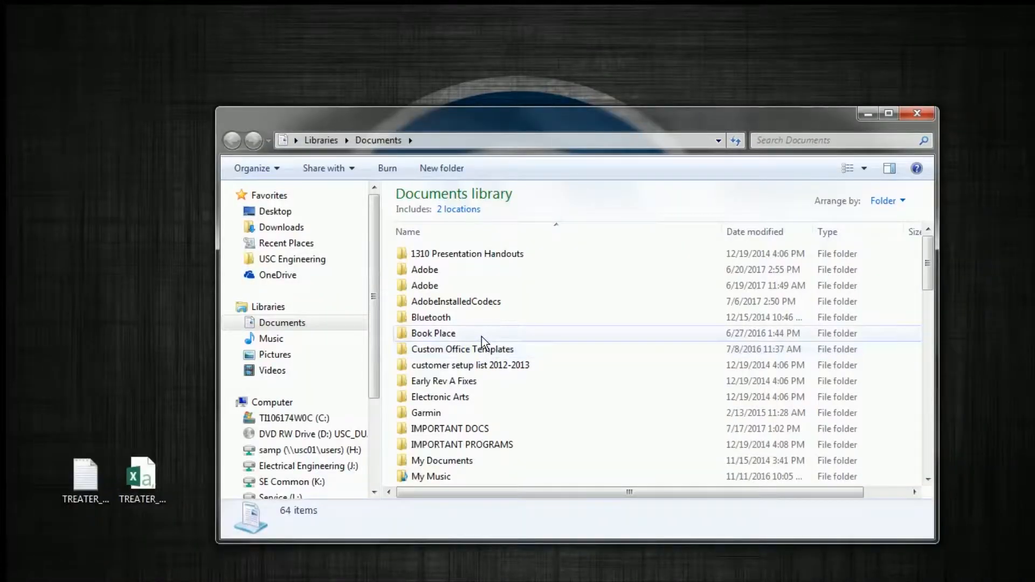